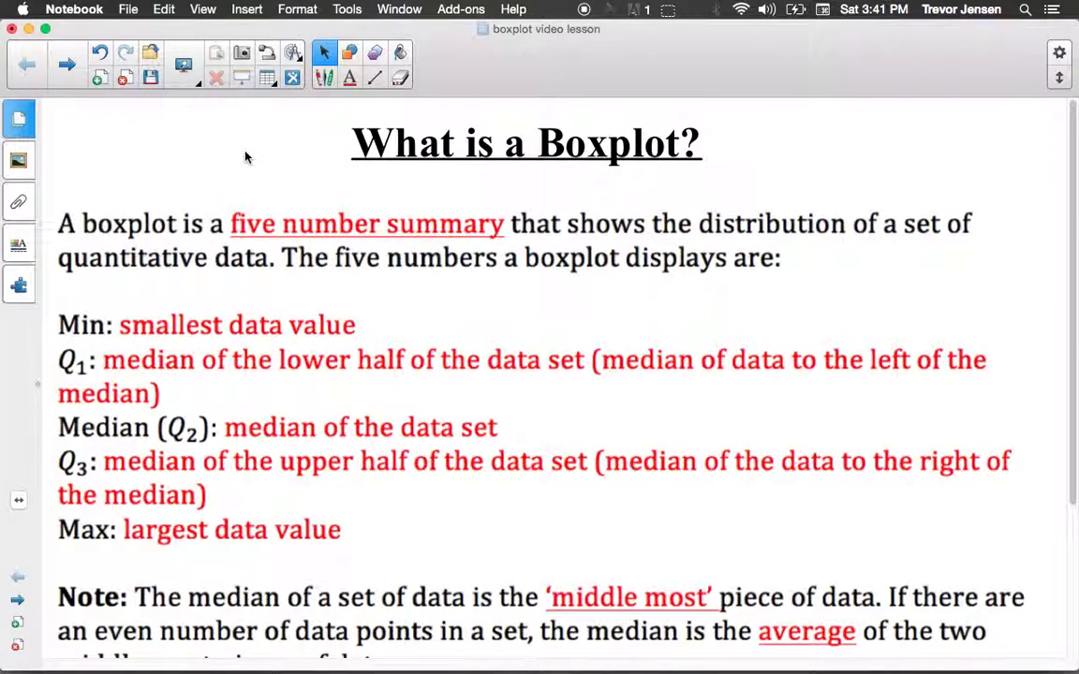
Step: Scroll the What is a Boxplot? page to show the full Note paragraph and pick the red pen
key(Page_Down)
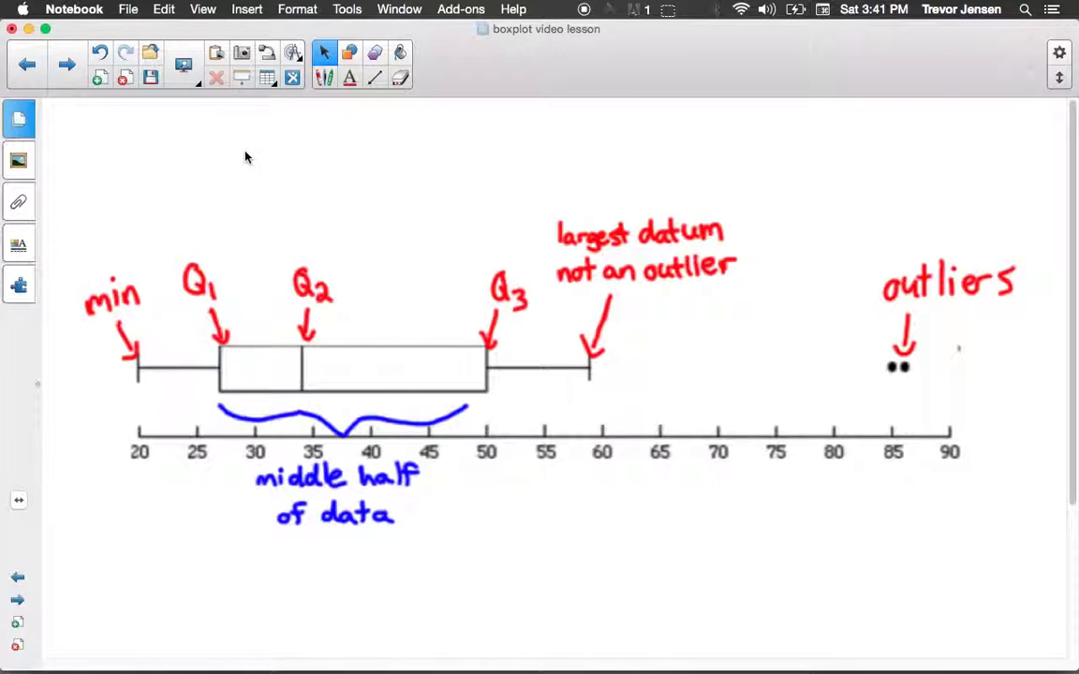
key(Page_Up)
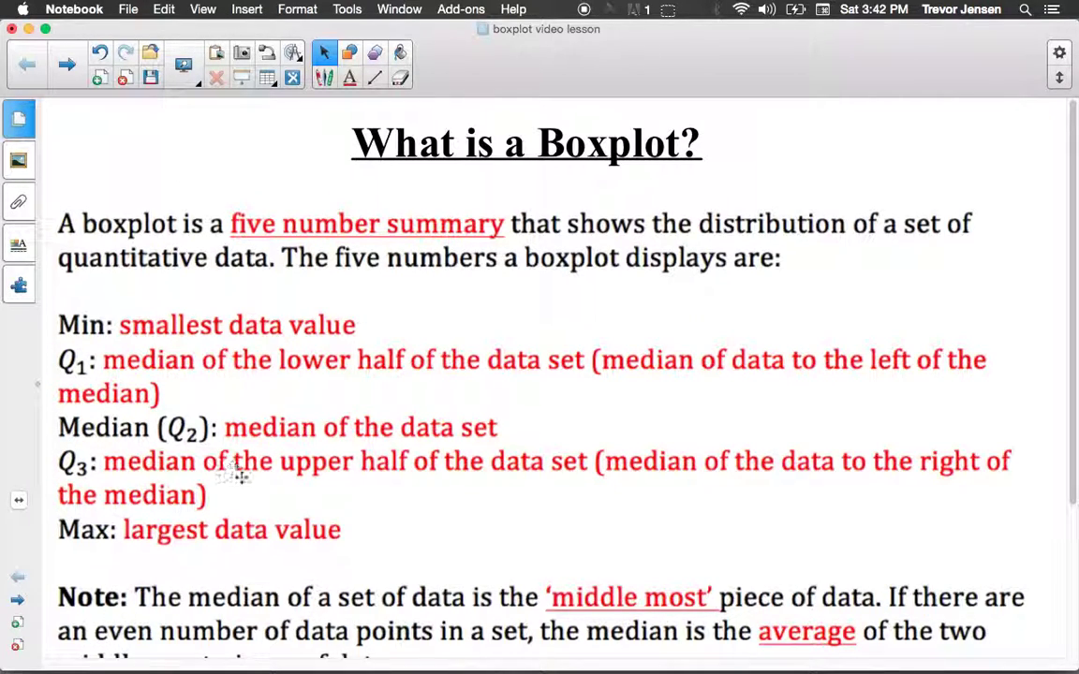
scroll(271, 450, down, 3)
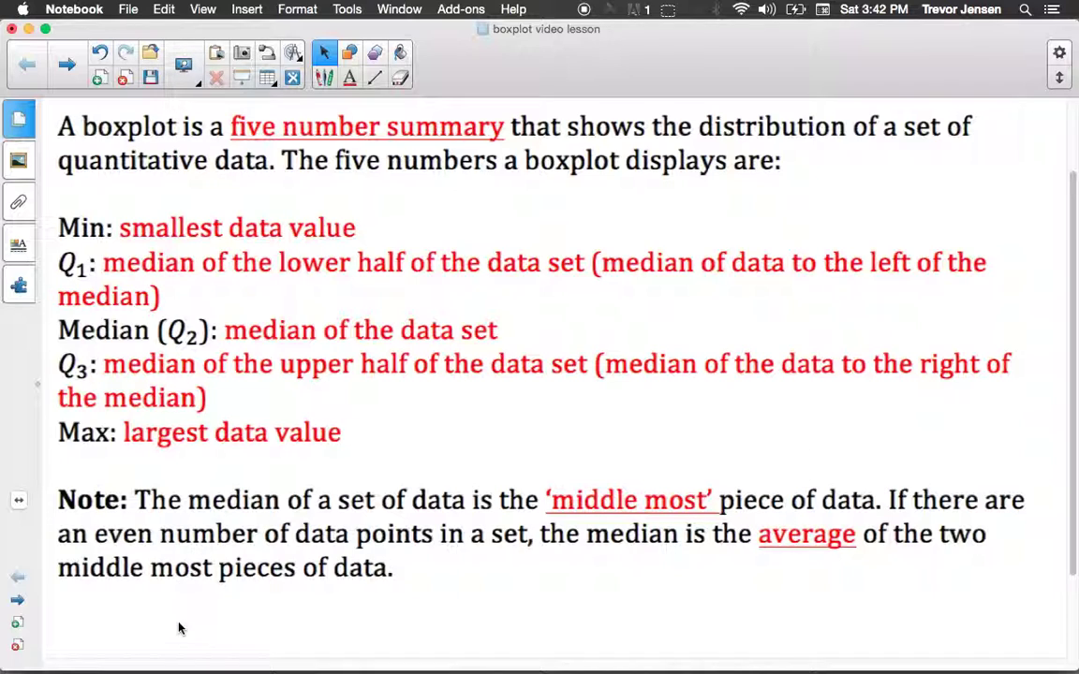
click(322, 81)
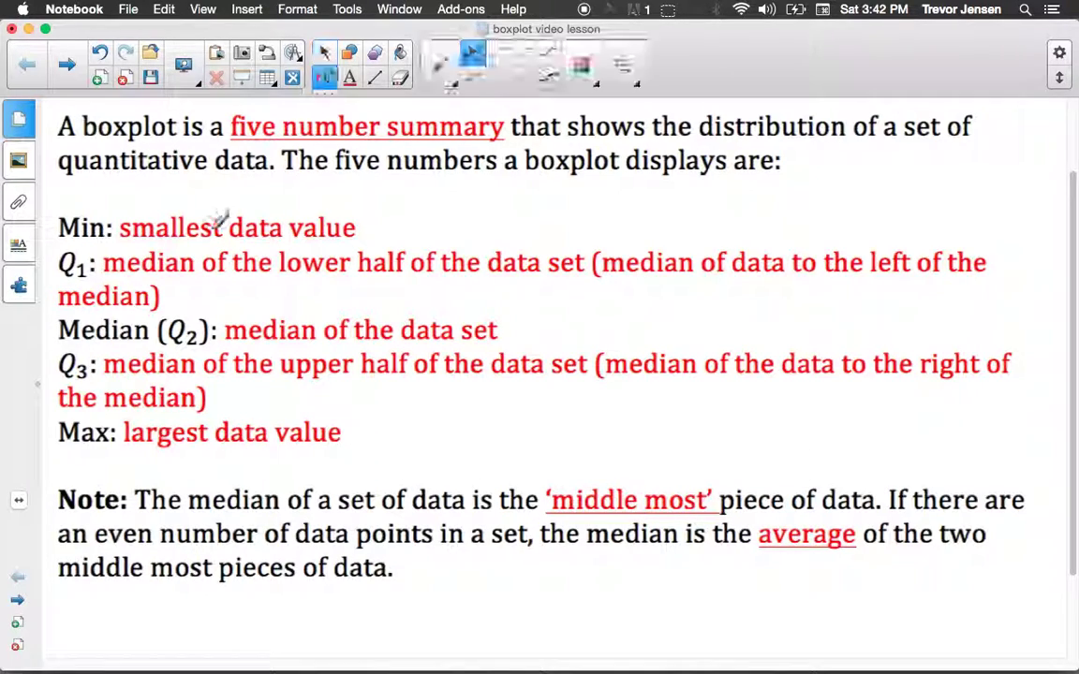
click(500, 58)
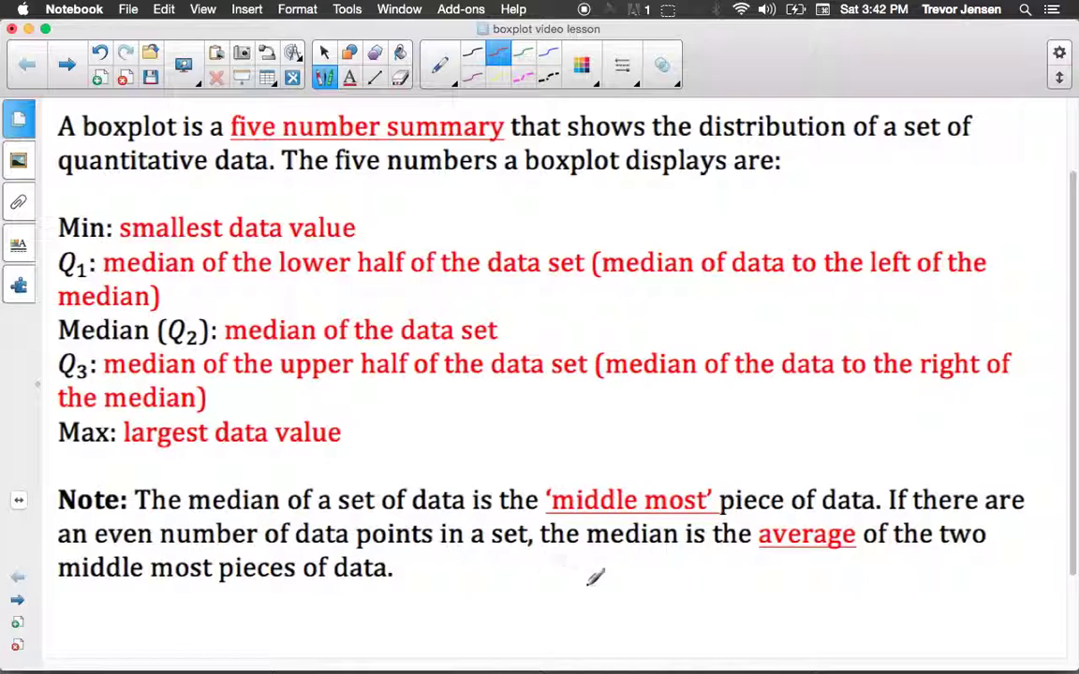
Step: Handwrite (n+1)/2 under the Note, then write 2,5,10 beside it and circle the median 5
mouse_move(527, 596)
mouse_down()
mouse_move(575, 585)
mouse_move(563, 597)
mouse_up()
mouse_move(587, 573)
mouse_down()
mouse_move(590, 596)
mouse_move(611, 607)
mouse_move(579, 622)
mouse_move(592, 644)
mouse_up()
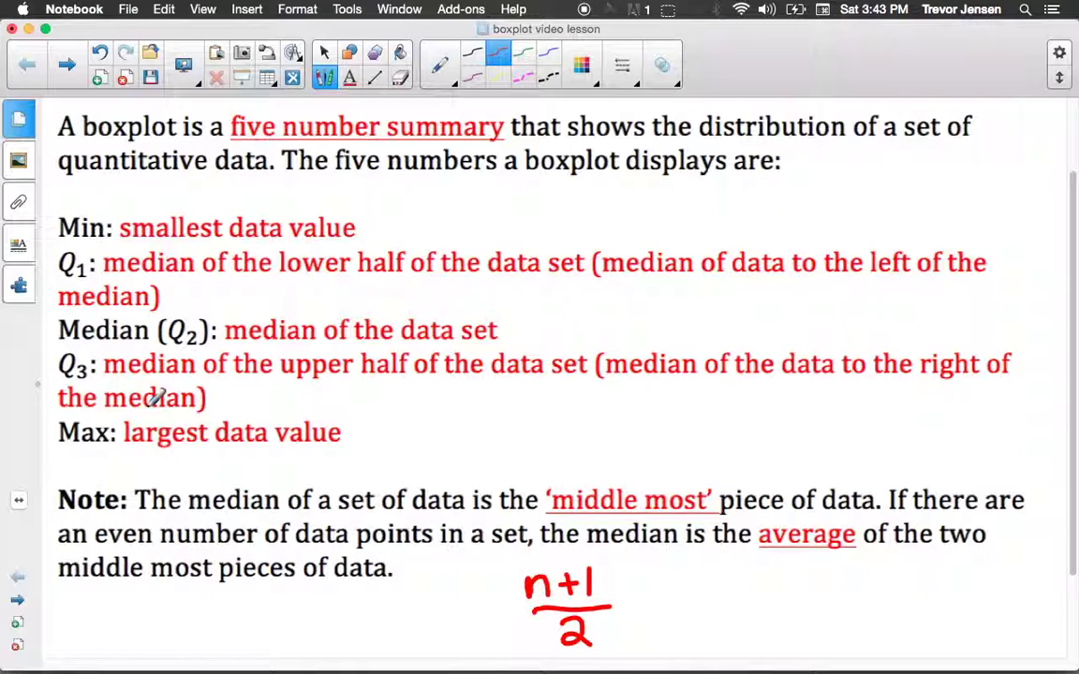
mouse_move(819, 578)
mouse_down()
mouse_move(820, 607)
mouse_move(849, 607)
mouse_up()
mouse_move(846, 599)
mouse_down()
mouse_move(845, 614)
mouse_move(861, 588)
mouse_move(865, 615)
mouse_up()
mouse_move(863, 574)
mouse_down()
mouse_move(881, 574)
mouse_move(892, 620)
mouse_up()
mouse_move(912, 574)
mouse_down()
mouse_move(912, 618)
mouse_move(934, 576)
mouse_up()
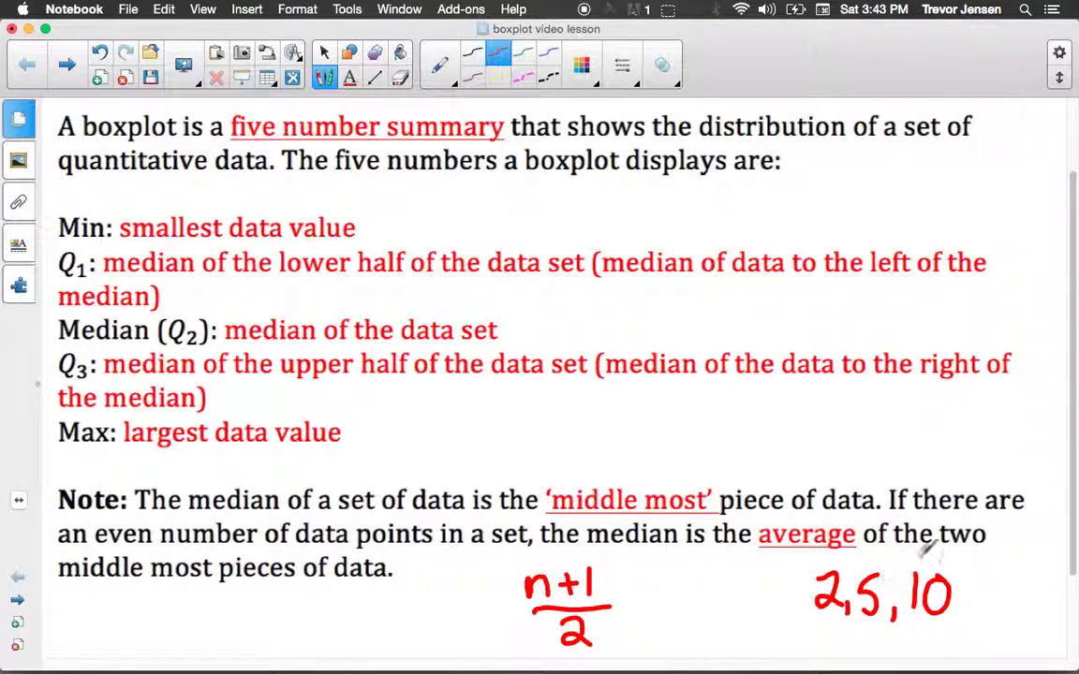
mouse_move(866, 565)
mouse_down()
mouse_move(844, 621)
mouse_move(881, 567)
mouse_up()
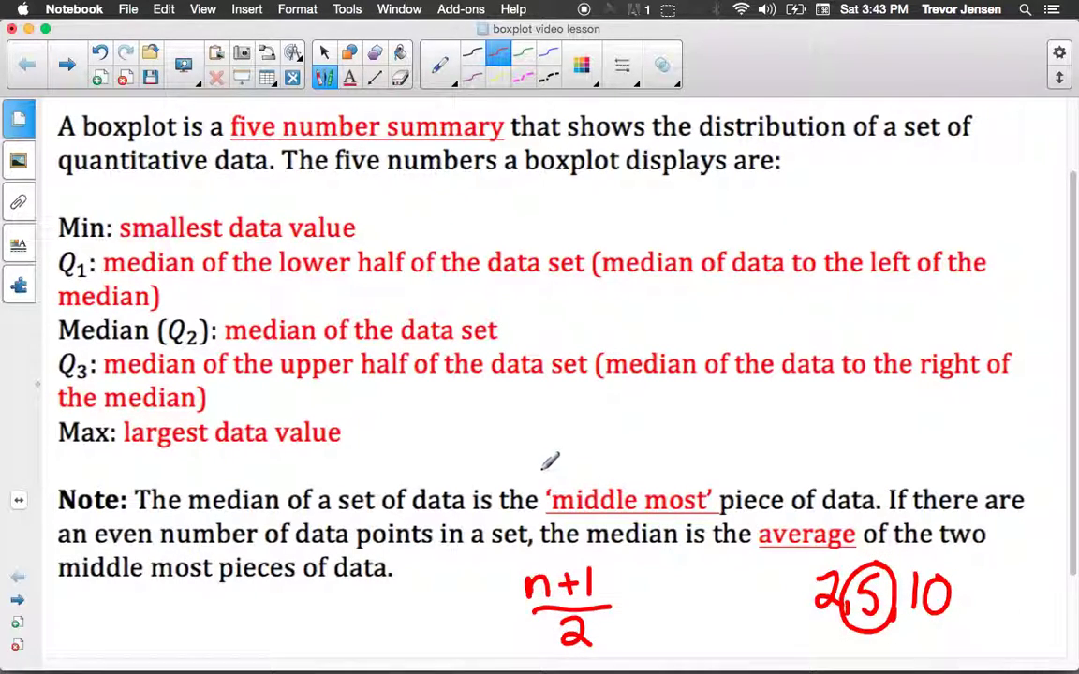
Step: Write (3+1)/2 = 2nd in red under the formula, then advance to the boxplot diagram page
scroll(563, 585, down, 3)
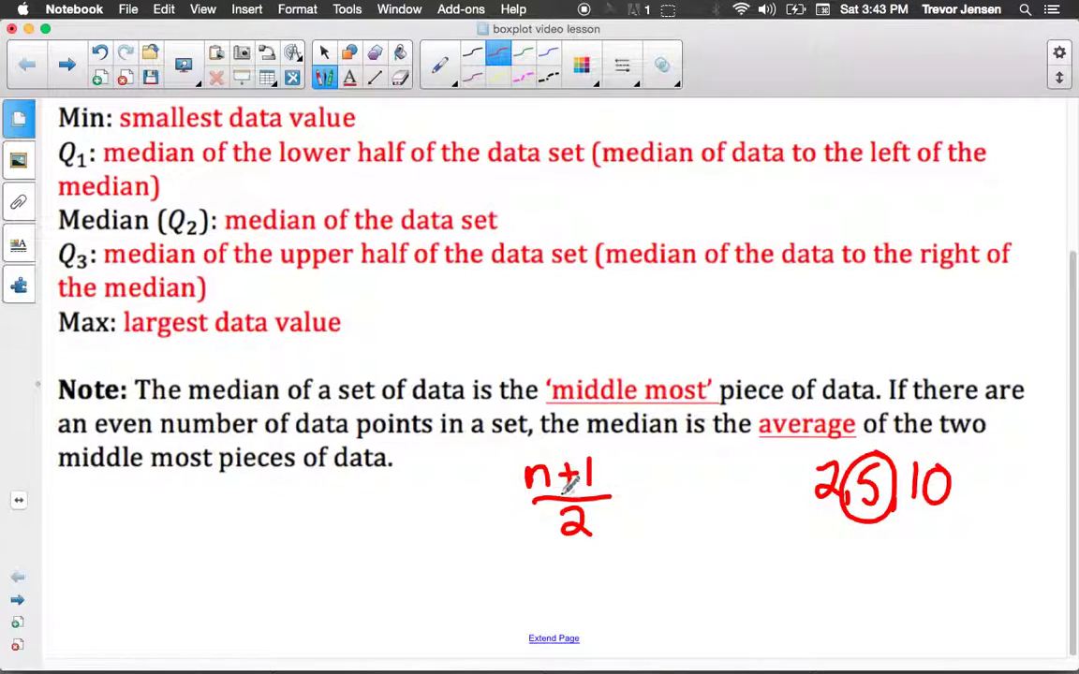
click(542, 579)
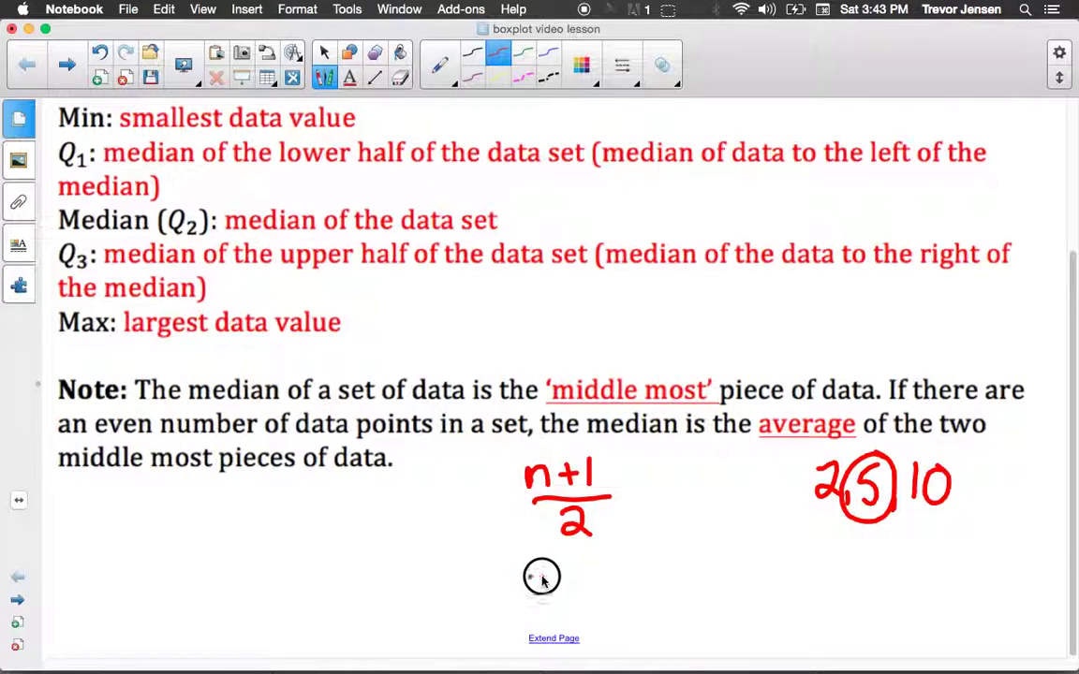
mouse_move(532, 574)
mouse_down()
mouse_move(536, 601)
mouse_move(562, 585)
mouse_move(587, 609)
mouse_up()
mouse_move(550, 618)
mouse_down()
mouse_move(553, 631)
mouse_move(580, 637)
mouse_move(626, 610)
mouse_up()
mouse_move(608, 623)
mouse_down()
mouse_move(642, 598)
mouse_move(644, 638)
mouse_move(700, 611)
mouse_up()
drag(708, 568, 710, 615)
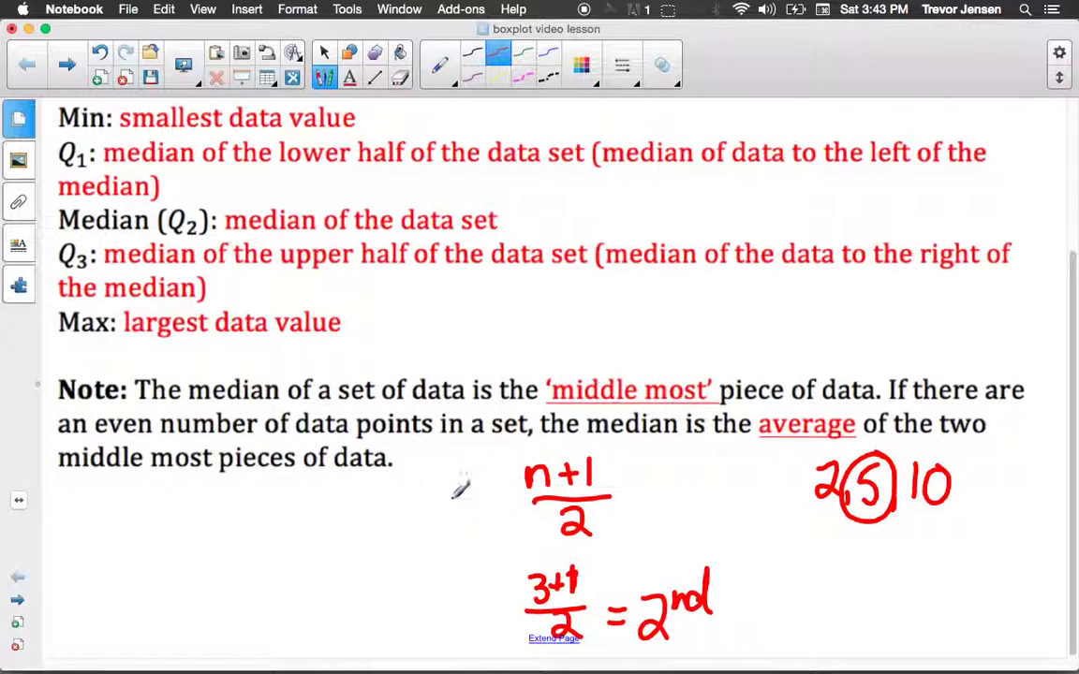
key(Page_Down)
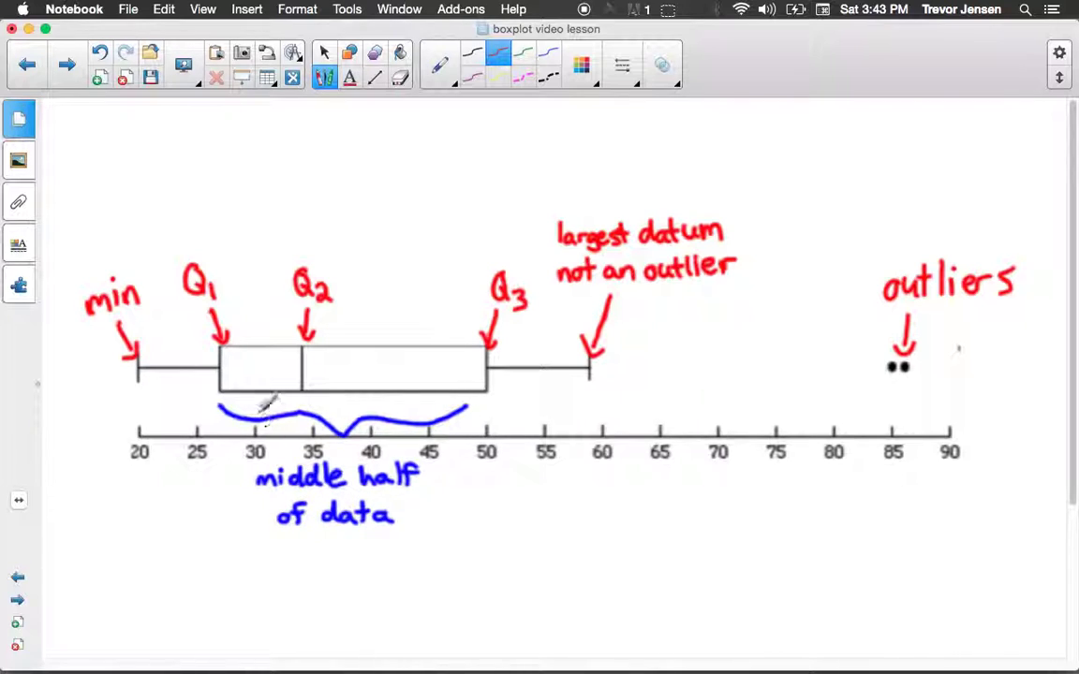
key(Page_Up)
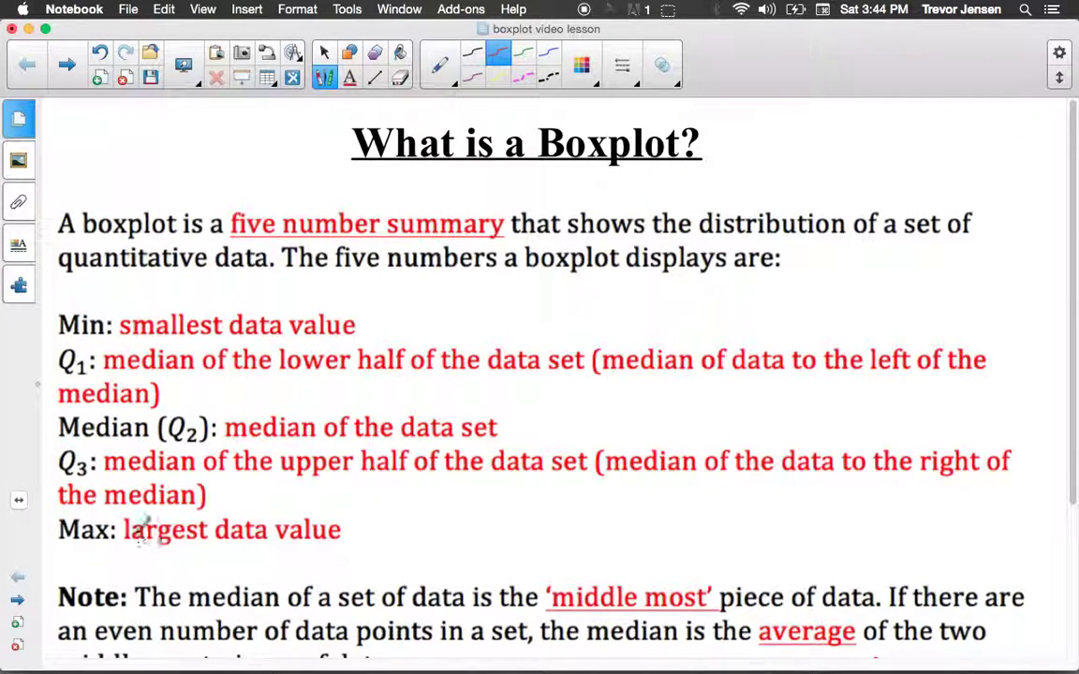
key(Page_Down)
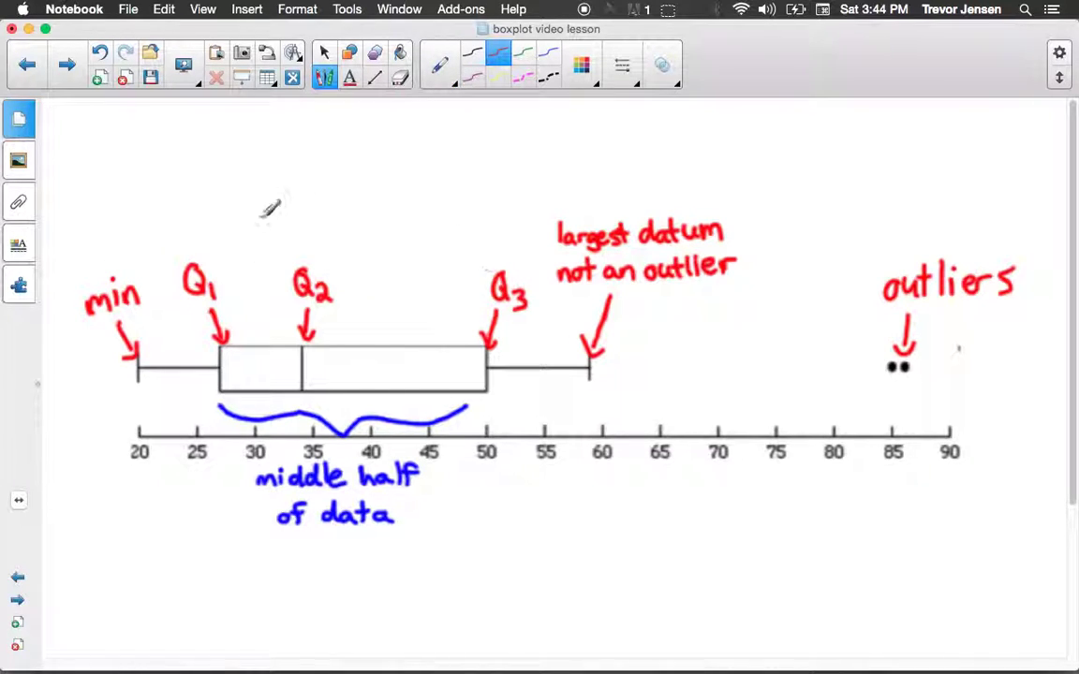
Step: Switch to the highlighter and make a first quick pass over the whiskers and box sections
click(448, 73)
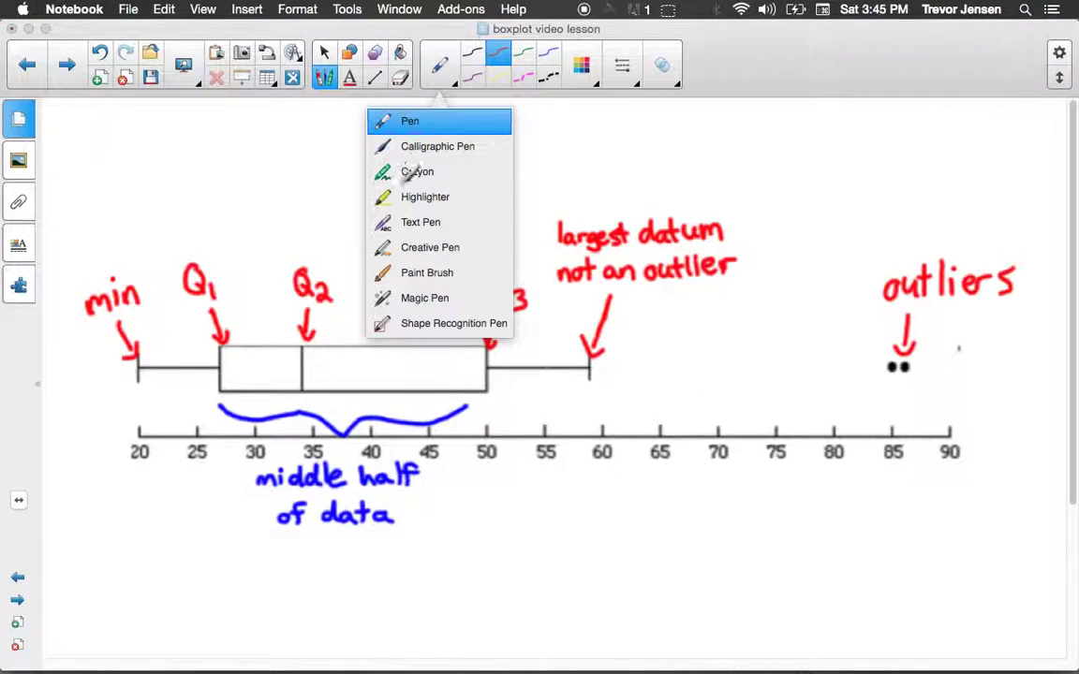
click(380, 193)
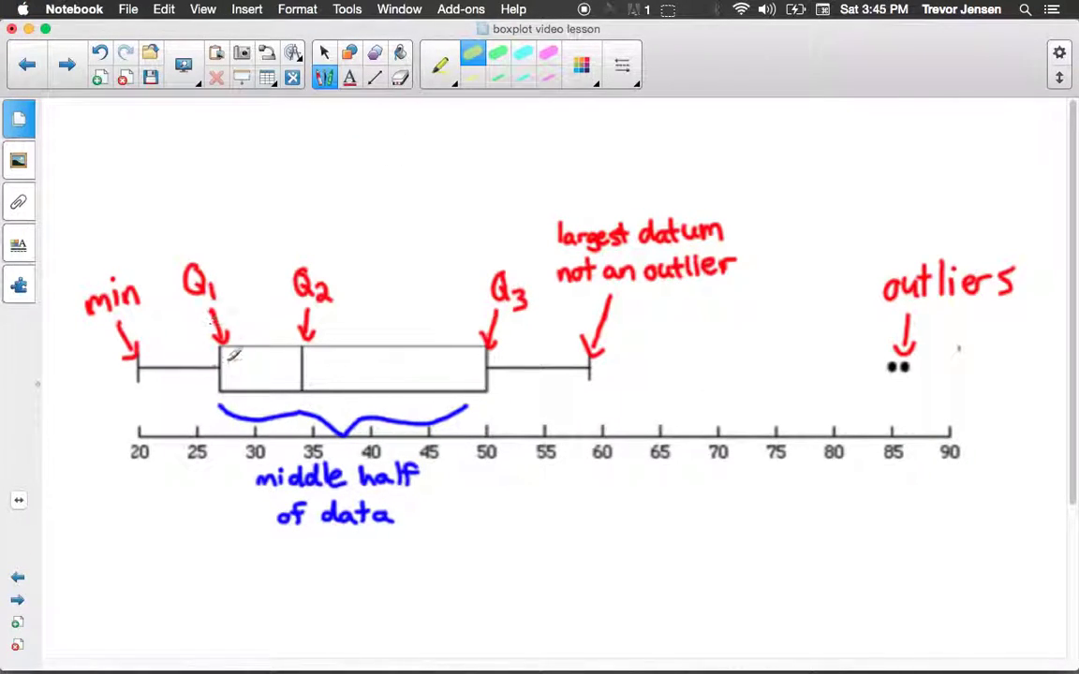
mouse_move(200, 368)
mouse_down()
mouse_move(133, 372)
mouse_move(219, 369)
mouse_up()
mouse_move(302, 364)
mouse_down()
mouse_move(257, 378)
mouse_move(260, 355)
mouse_up()
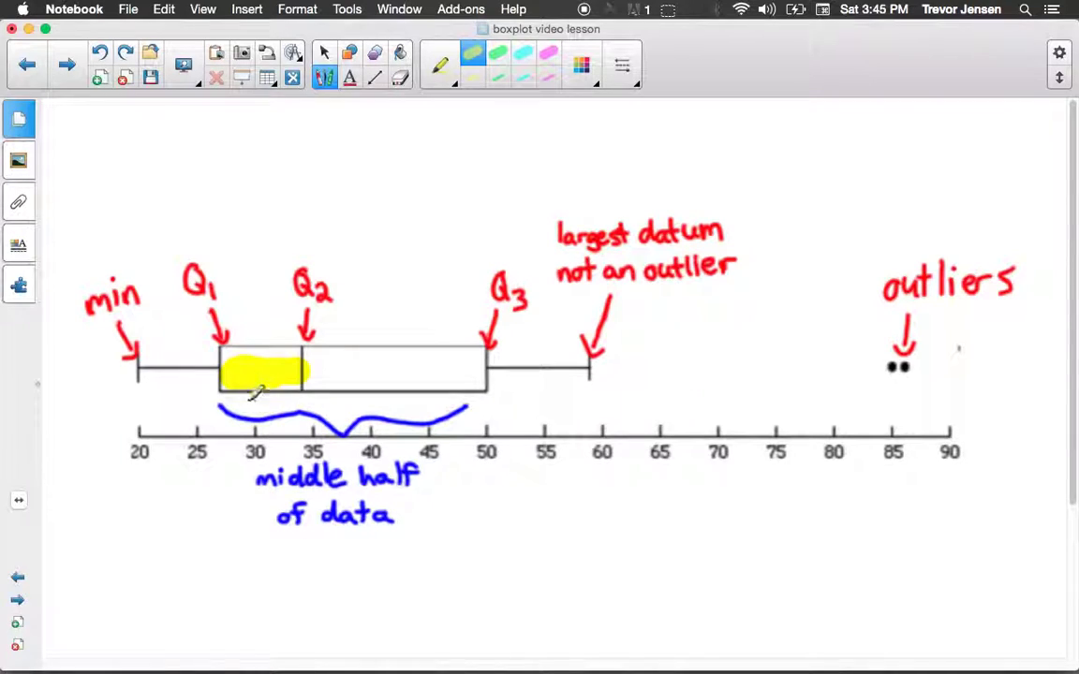
drag(484, 358, 304, 369)
mouse_move(588, 366)
mouse_down()
mouse_move(506, 374)
mouse_move(296, 358)
mouse_move(223, 363)
mouse_up()
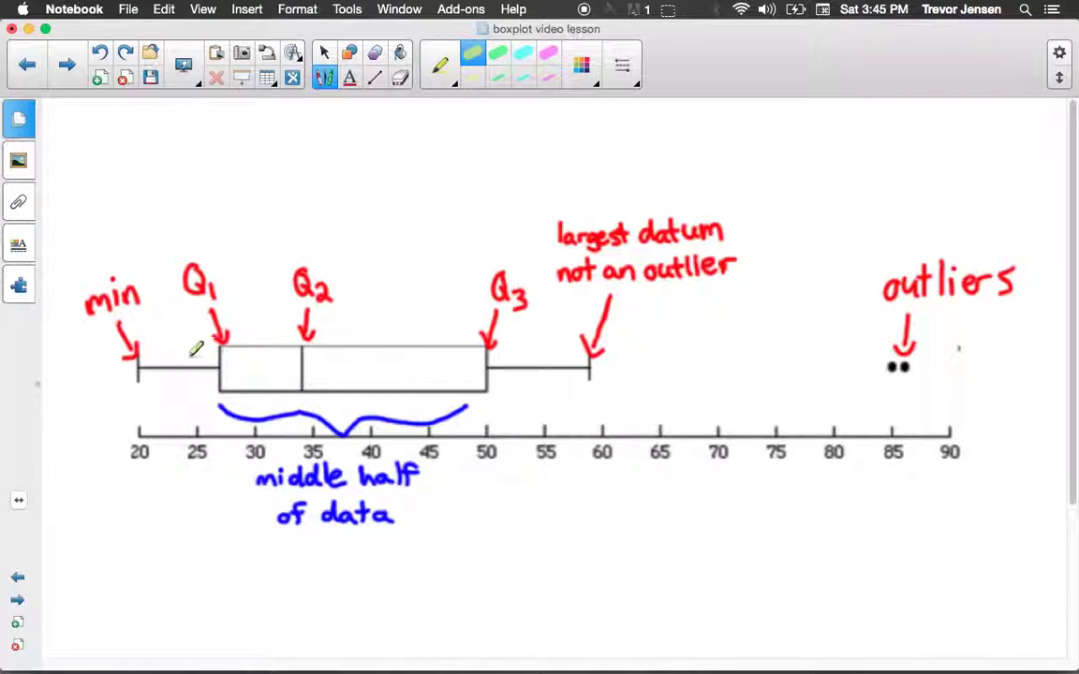
Step: Highlight the left whisker, the Q1–Q2 and Q2–Q3 box halves, and the right whisker to 59
drag(131, 358, 213, 358)
drag(284, 361, 225, 361)
drag(480, 369, 312, 370)
drag(589, 357, 489, 357)
Step: Choose the Select tool and flip between the Steps page and the annotated diagram, ending on Steps
key(Page_Up)
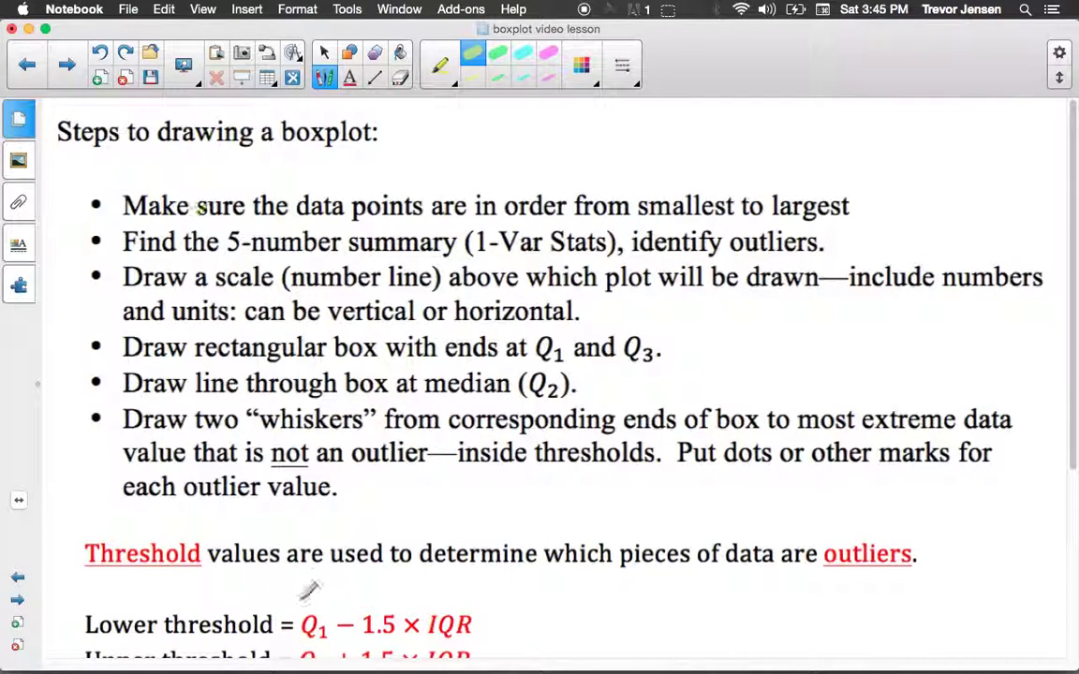
click(325, 54)
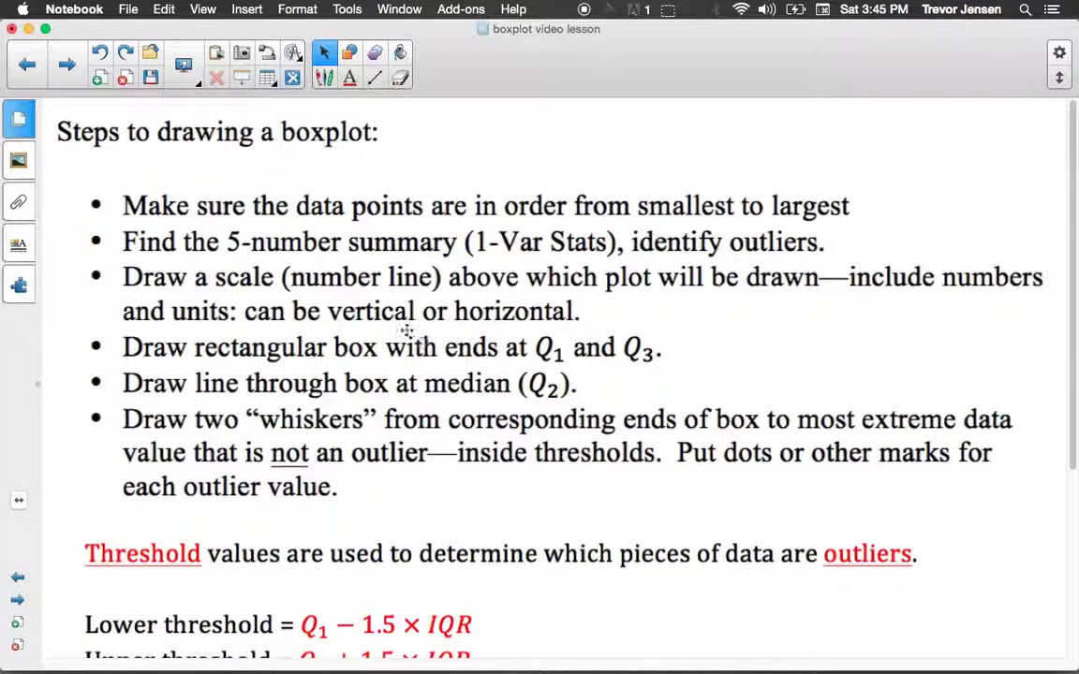
key(Page_Down)
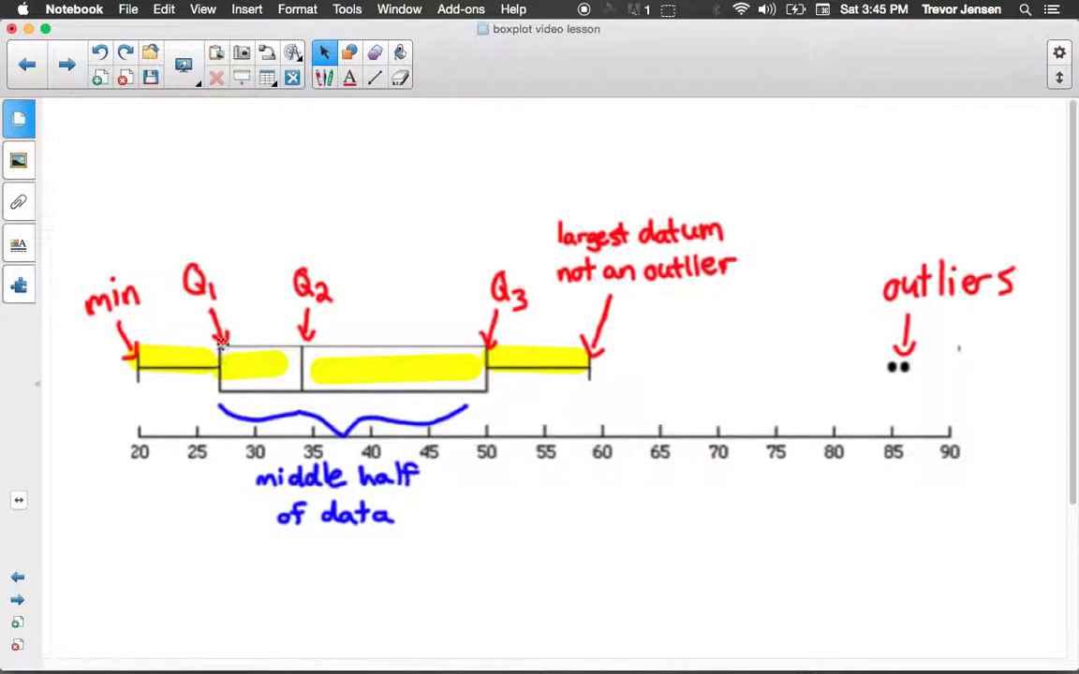
key(Page_Up)
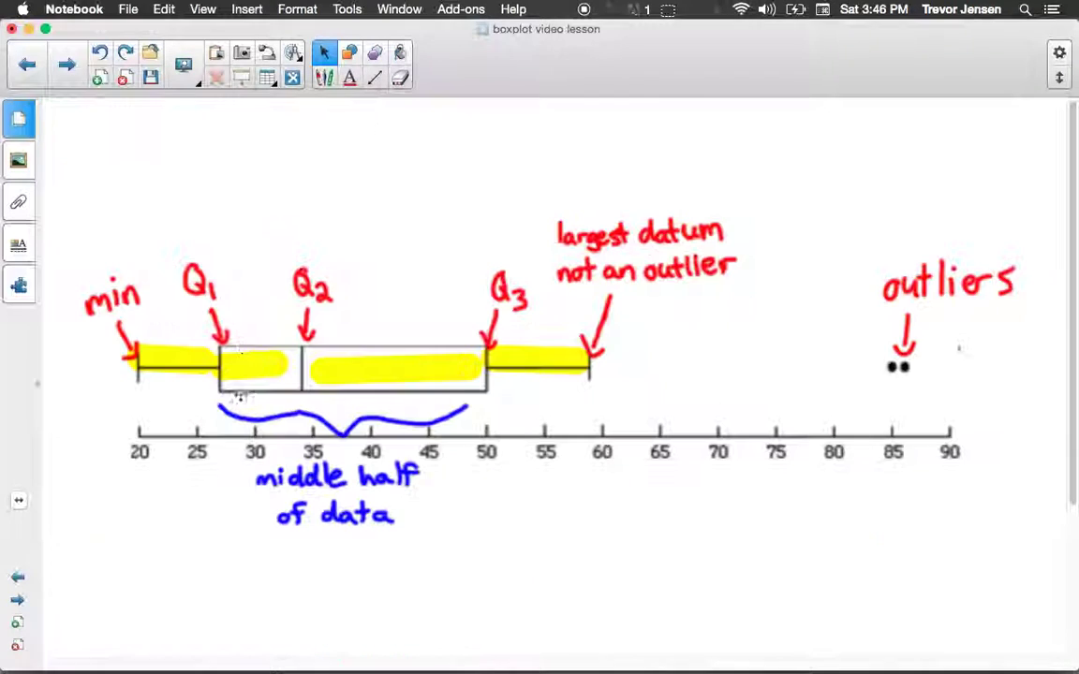
key(Page_Down)
key(Page_Up)
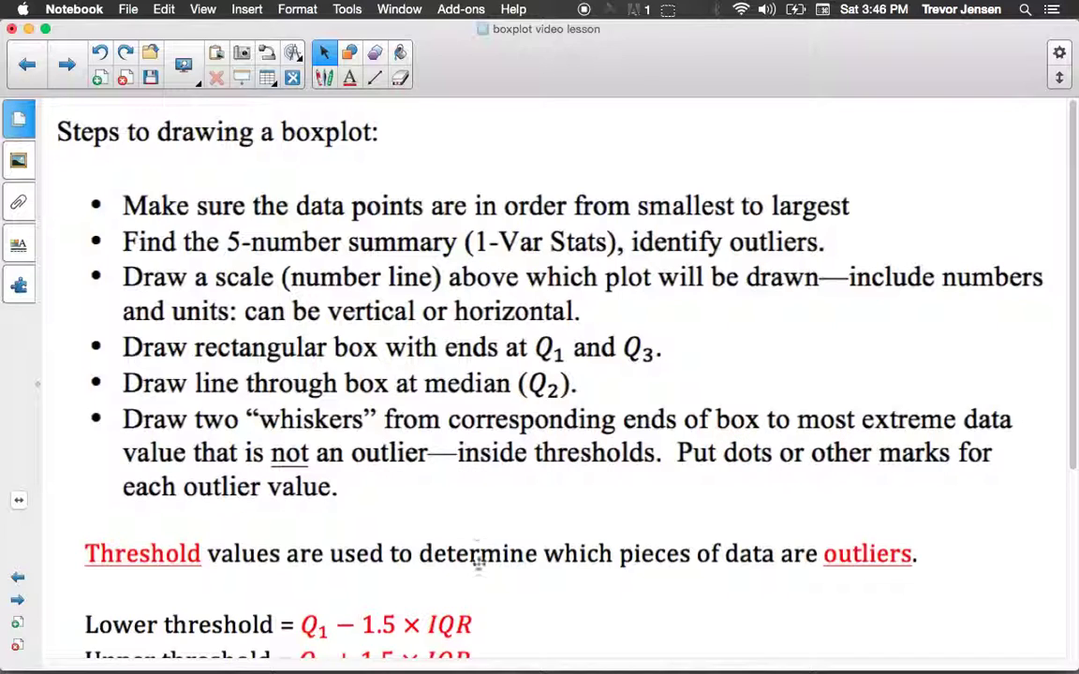
Step: Scroll down to the lower-threshold and IQR notes, then advance to the Example 1 Penguins page
scroll(530, 490, down, 5)
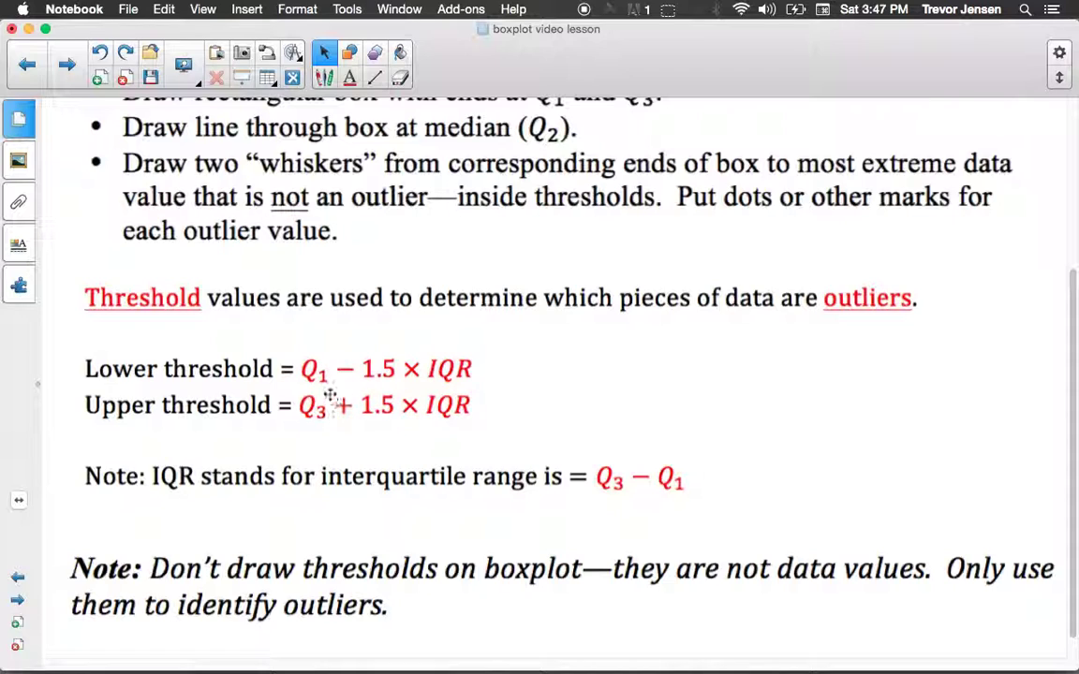
key(Page_Down)
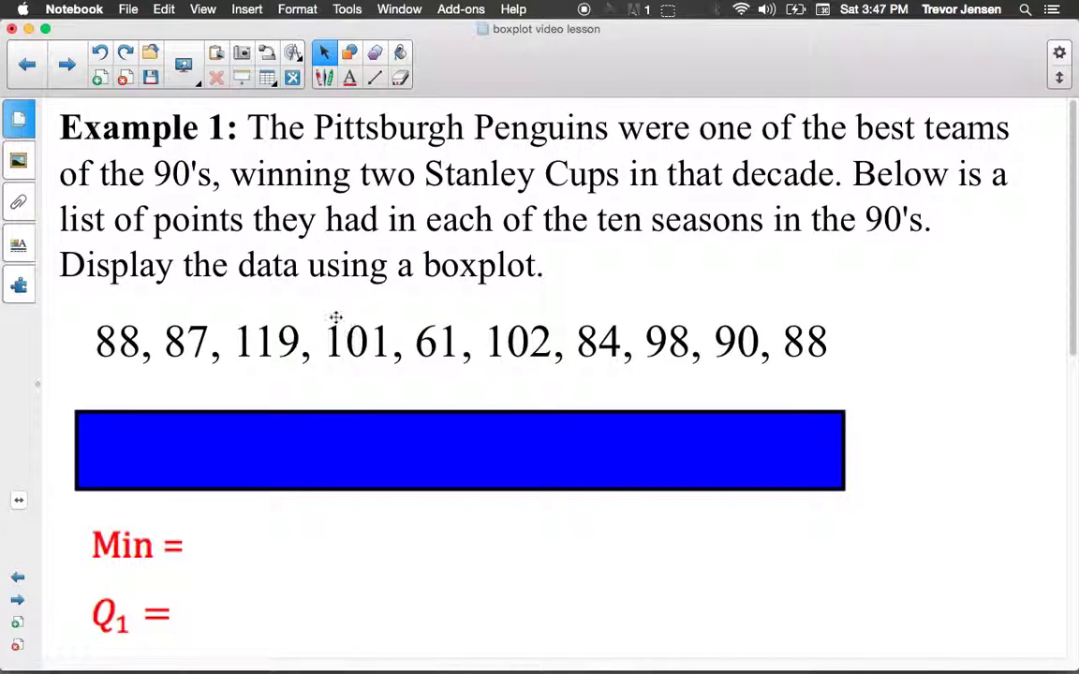
Step: Choose the plain Pen type from the Pens tool's pen types
click(323, 78)
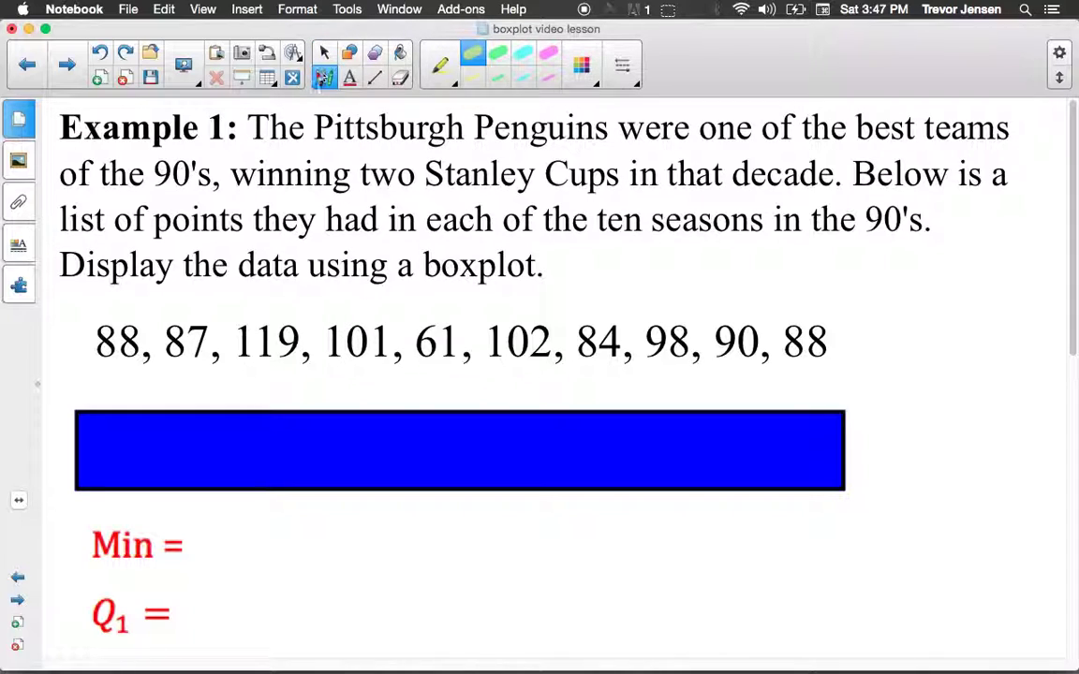
click(440, 65)
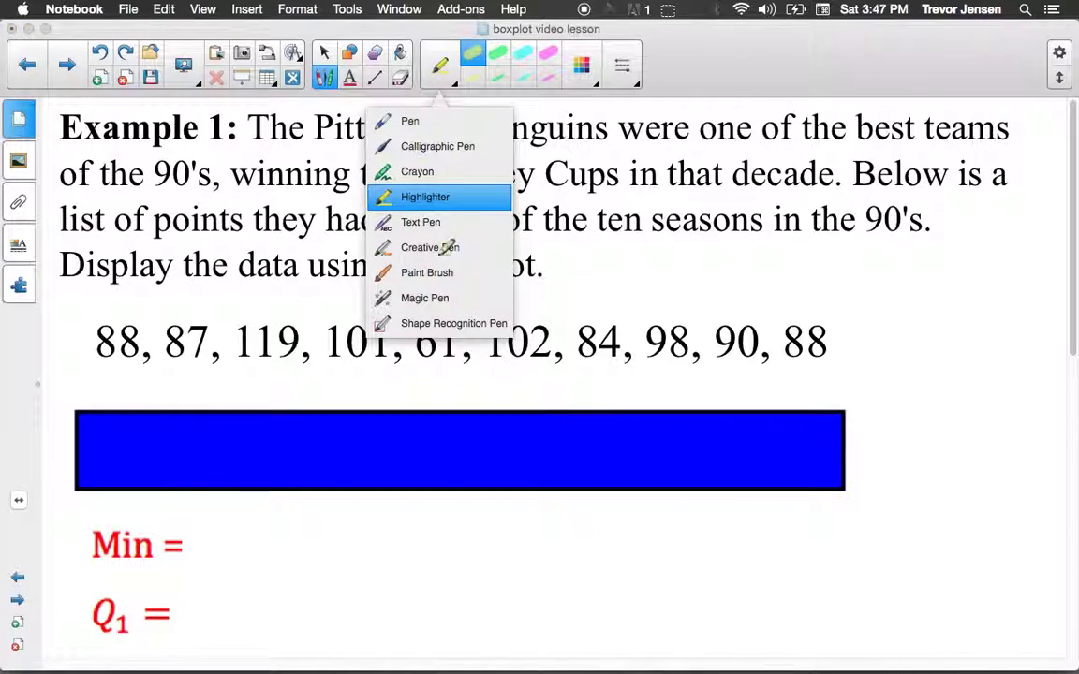
click(393, 121)
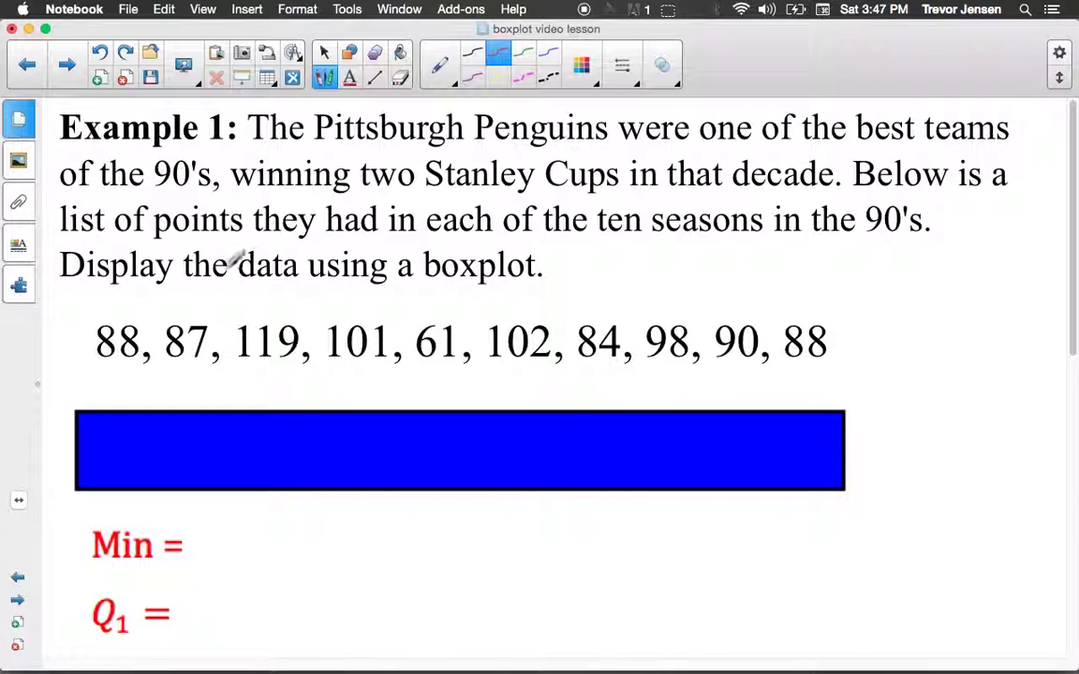
Step: Remove the blue cover to reveal the sorted list 61 through 119, then return to the pen
click(324, 52)
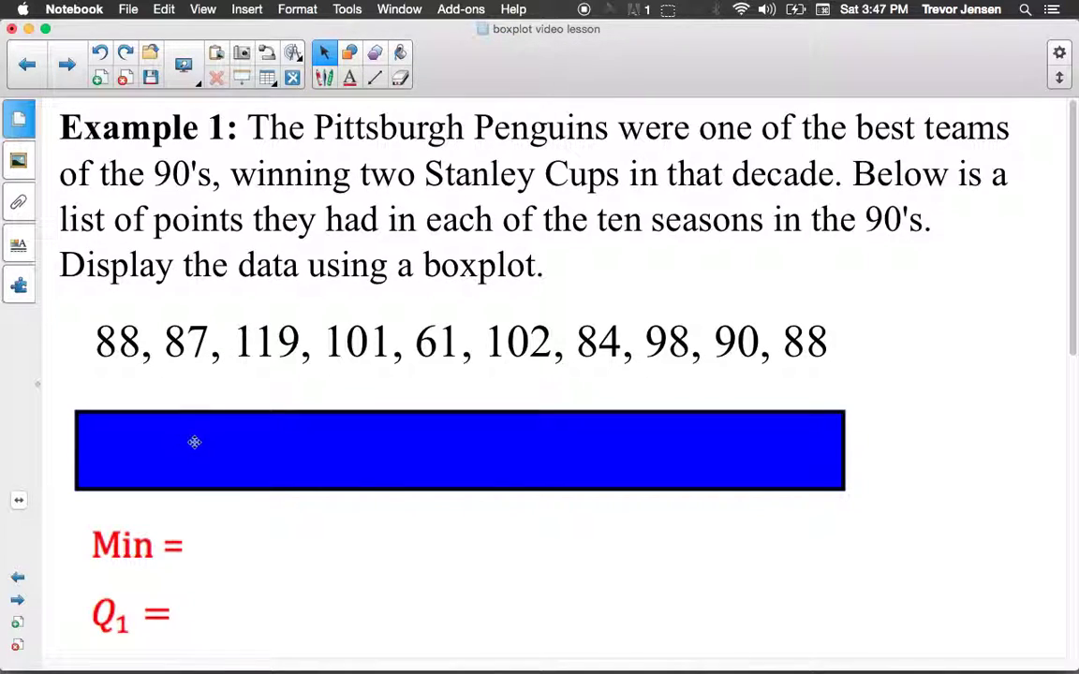
click(374, 435)
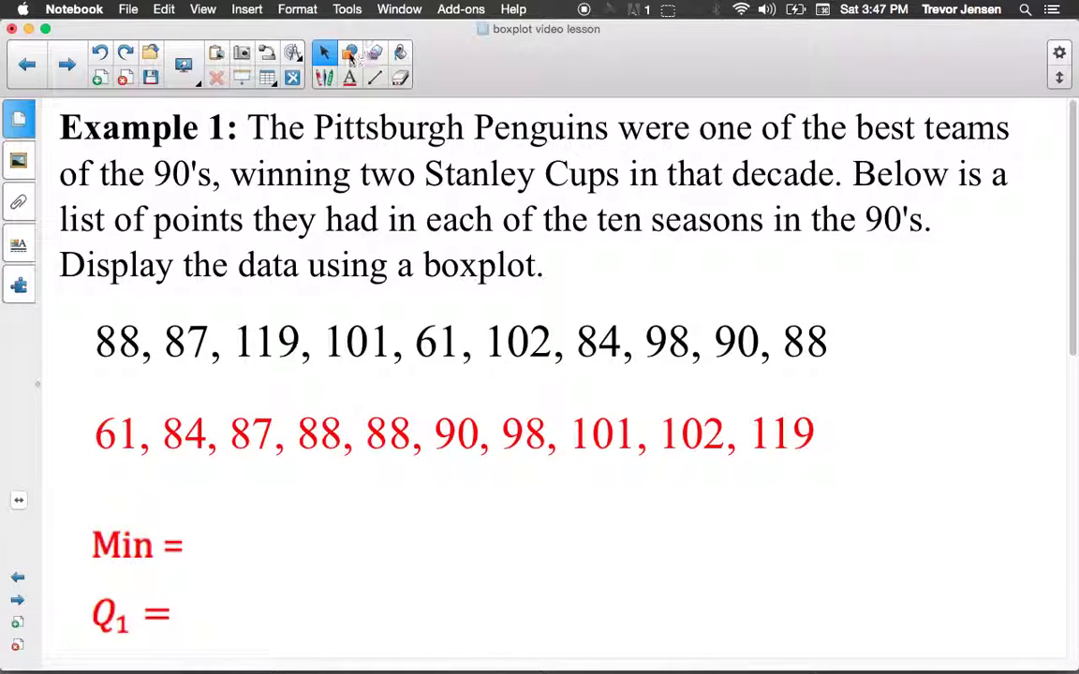
click(324, 78)
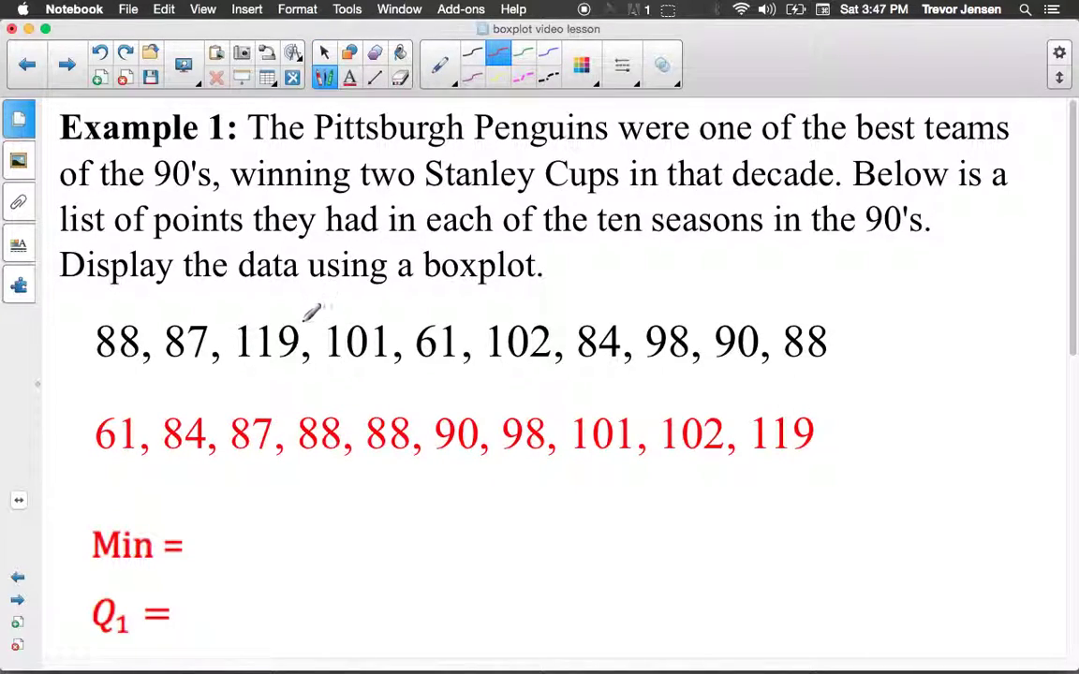
scroll(310, 311, down, 3)
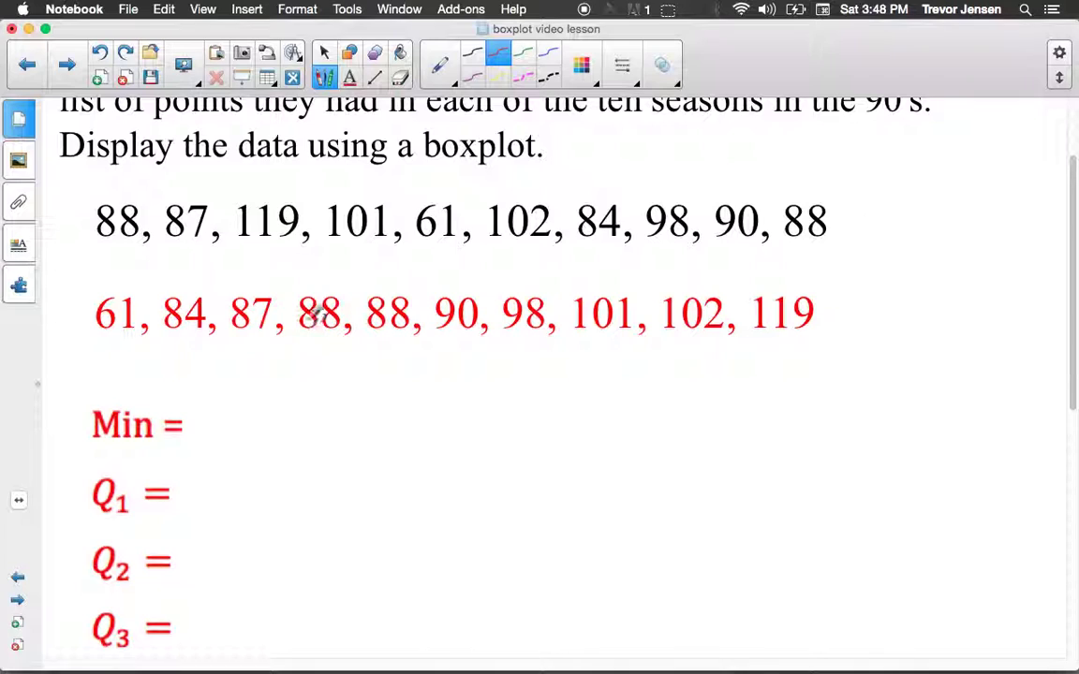
scroll(277, 290, down, 3)
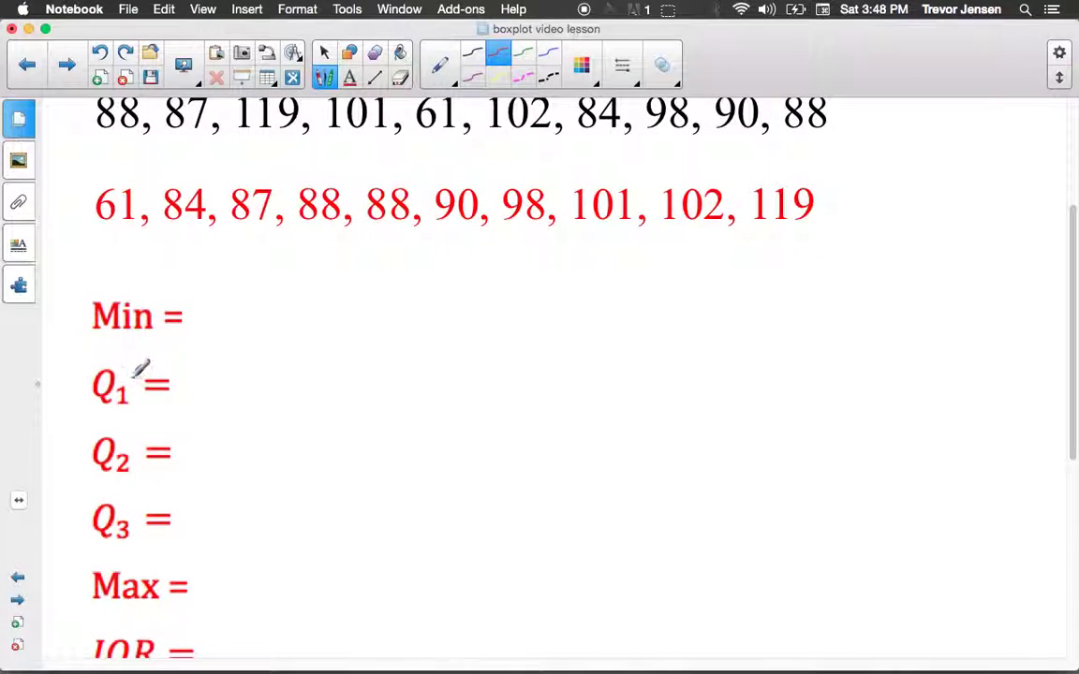